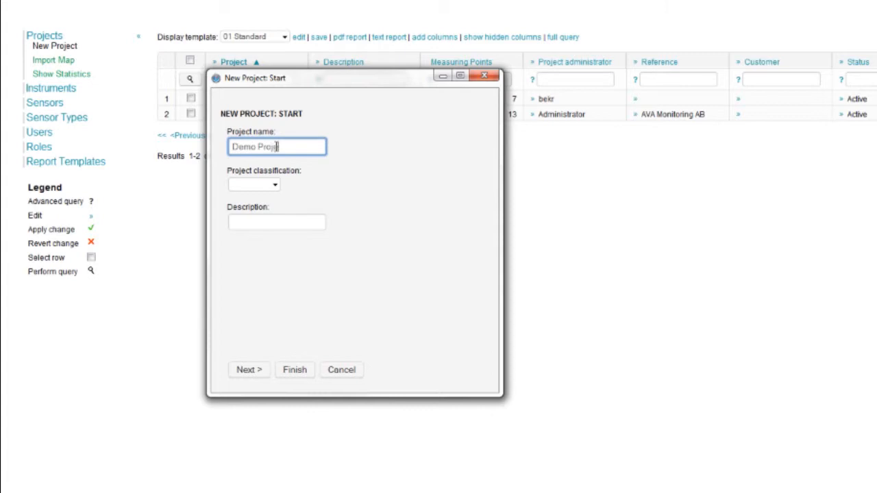
Step: Classify the new project as Standard and give it the description "For demo purpose"
{"action": "left_click", "coordinate": [273, 186]}
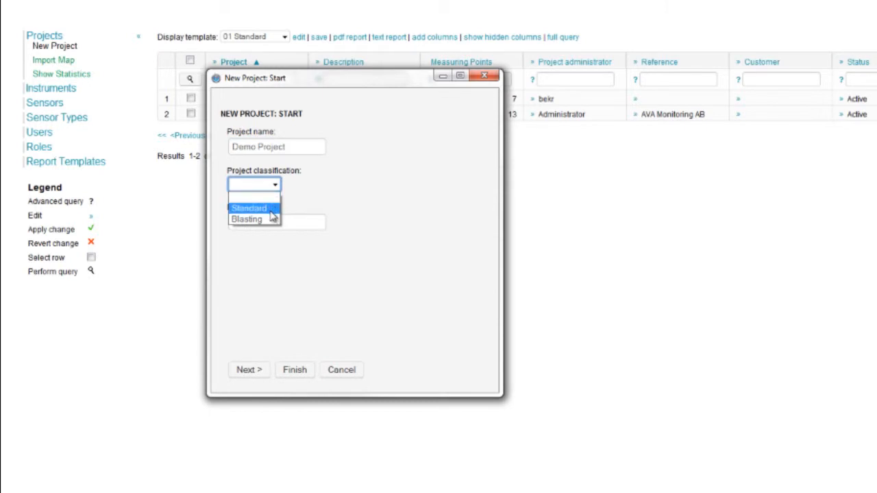
{"action": "left_click", "coordinate": [253, 207]}
{"action": "left_click", "coordinate": [278, 224]}
{"action": "type", "text": "For demo purpose"}
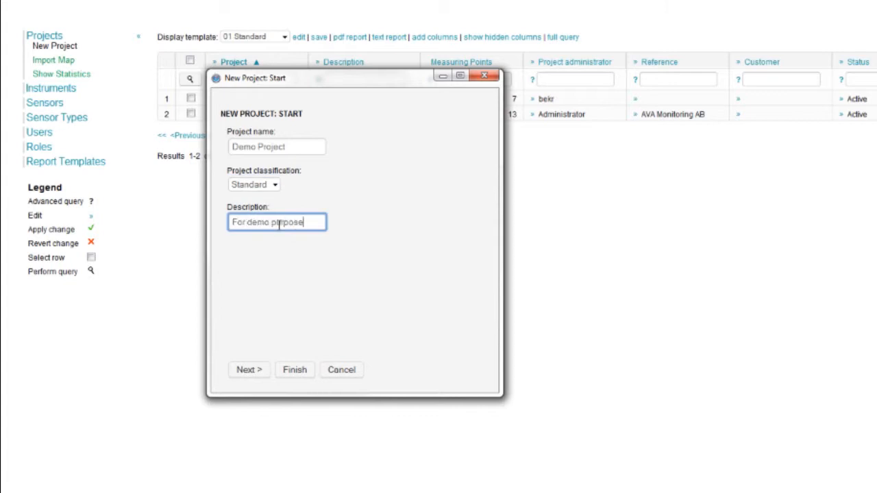
{"action": "left_click", "coordinate": [255, 371]}
Step: Enter AVA Monitoring as the project reference, leaving the customer blank, and assign instrument 8131 to the project
{"action": "left_click", "coordinate": [239, 147]}
{"action": "type", "text": "AVA Monitoring"}
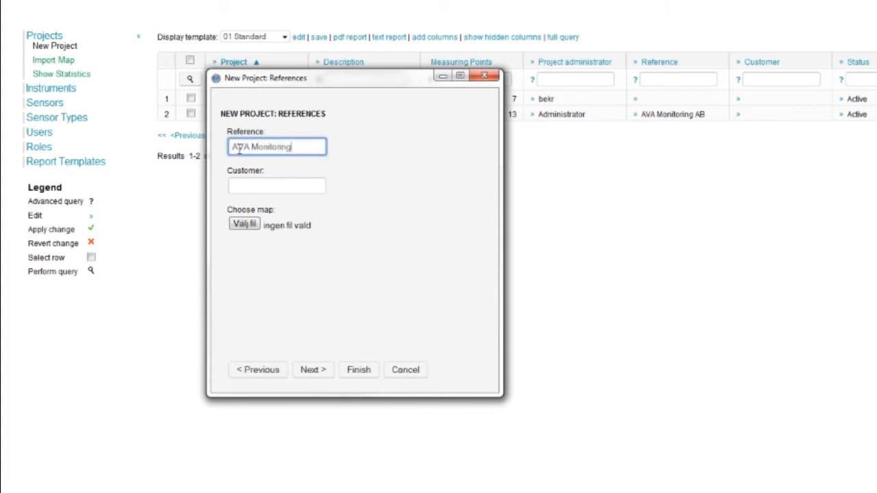
{"action": "left_click", "coordinate": [269, 185]}
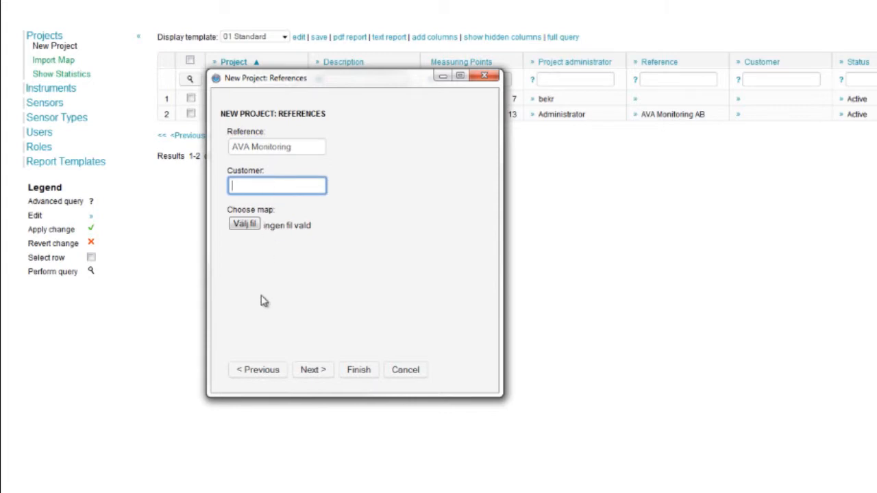
{"action": "left_click", "coordinate": [309, 370]}
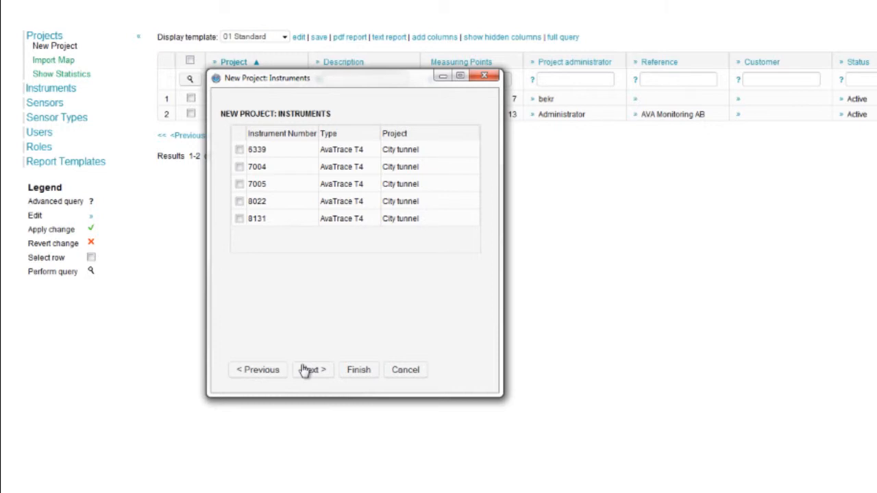
{"action": "left_click", "coordinate": [239, 218]}
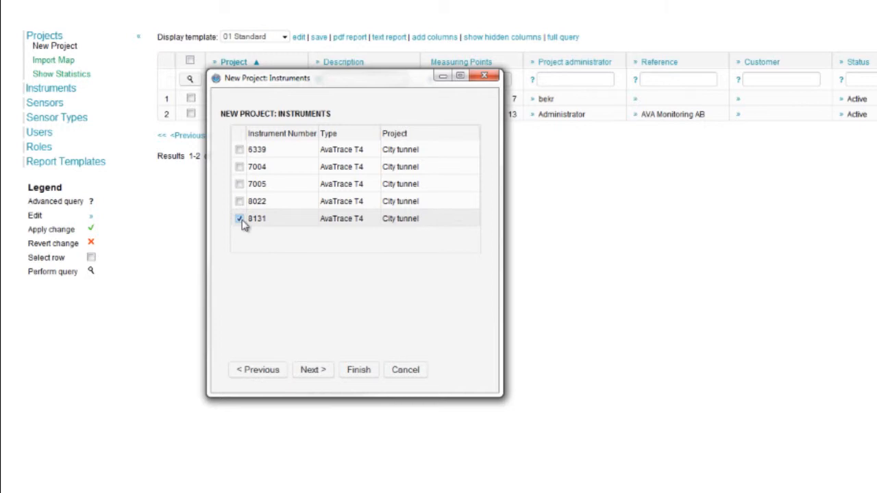
{"action": "left_click", "coordinate": [310, 370]}
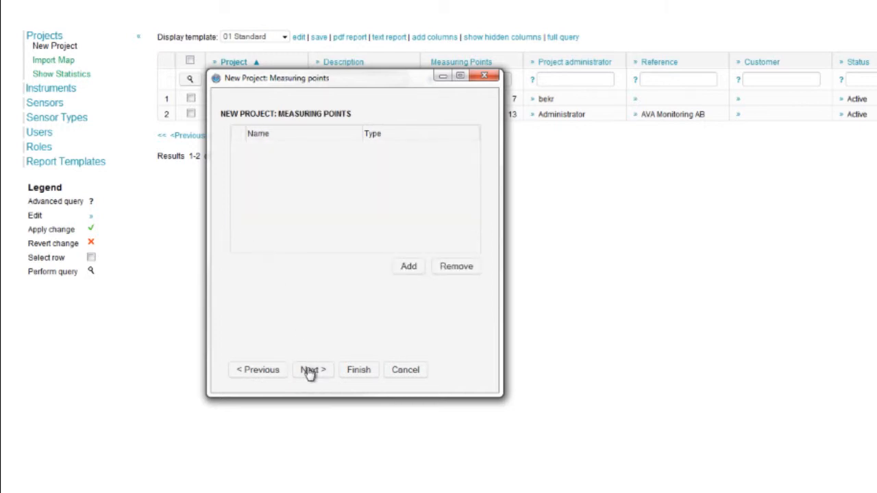
Step: Add a measuring point named MP1 of type "Vibrations, Not distance dependent" with the description "Street name no 1"
{"action": "left_click", "coordinate": [407, 268]}
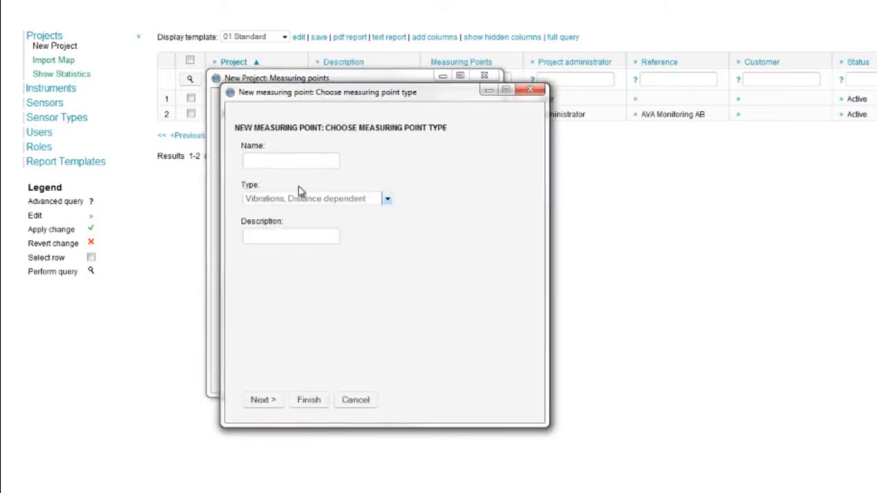
{"action": "left_click", "coordinate": [266, 162]}
{"action": "type", "text": "MP1"}
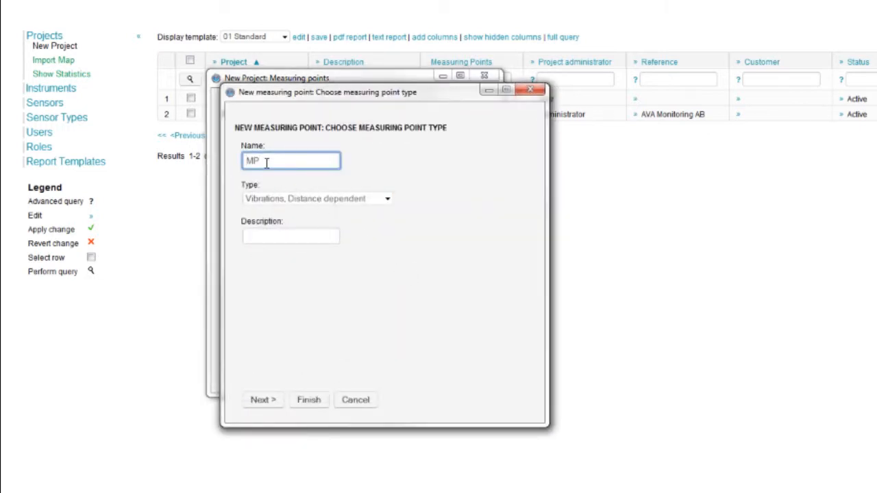
{"action": "left_click", "coordinate": [387, 199]}
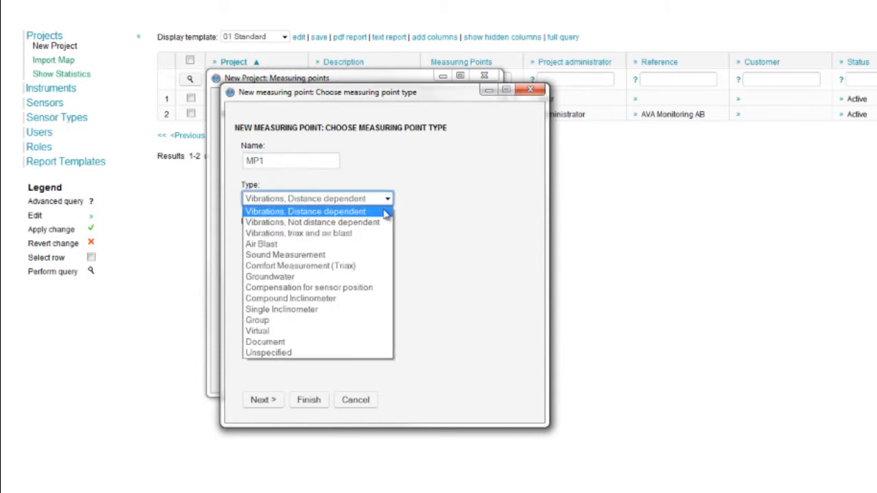
{"action": "left_click", "coordinate": [381, 223]}
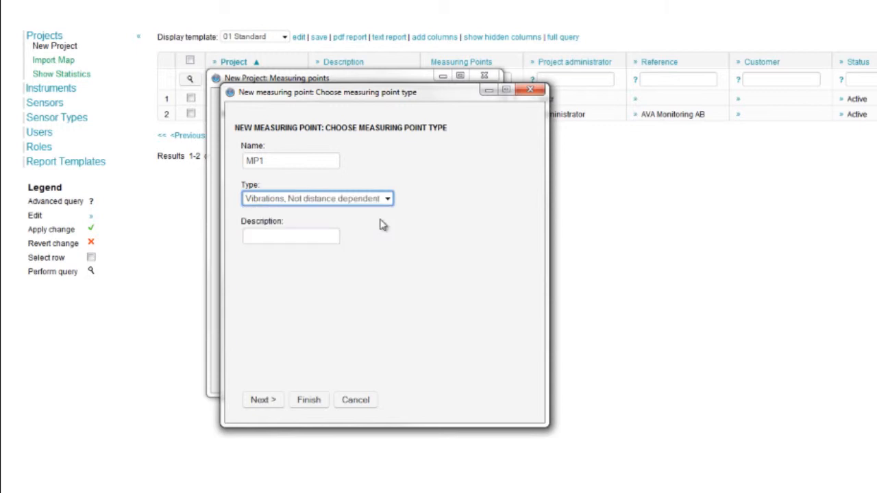
{"action": "left_click", "coordinate": [261, 238]}
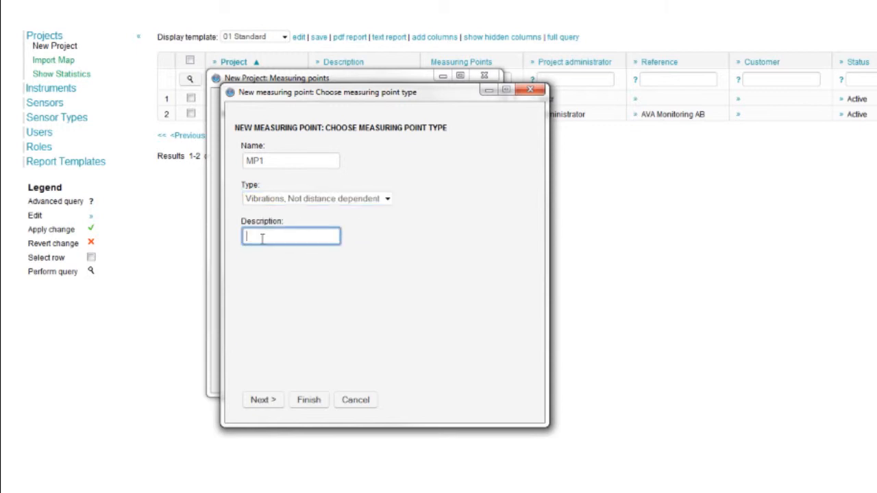
{"action": "type", "text": "Street name no 1"}
{"action": "left_click", "coordinate": [260, 401]}
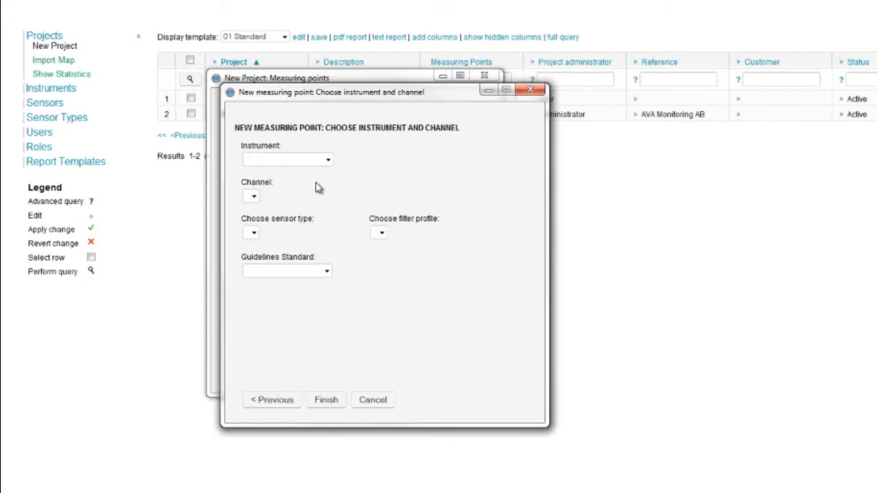
Step: Assign MP1 to channel 1 of the 8131 AvaTrace T4 instrument with Geophone as the sensor type
{"action": "left_click", "coordinate": [328, 162]}
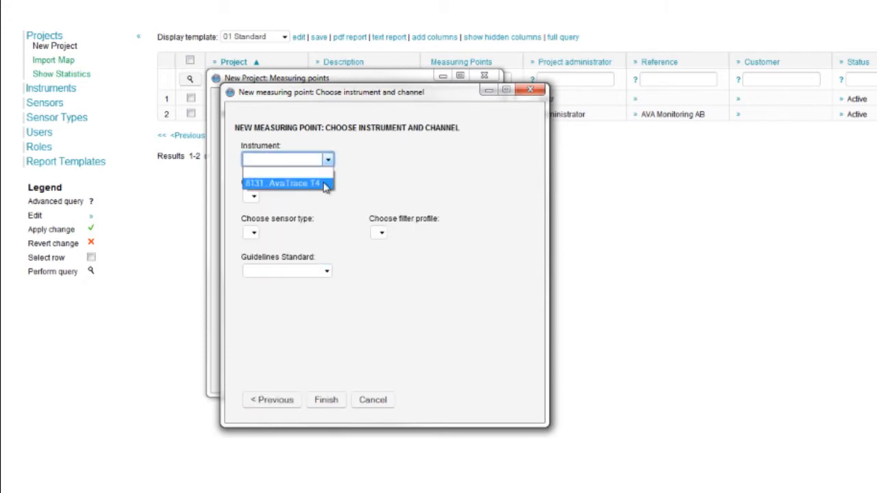
{"action": "left_click", "coordinate": [326, 183]}
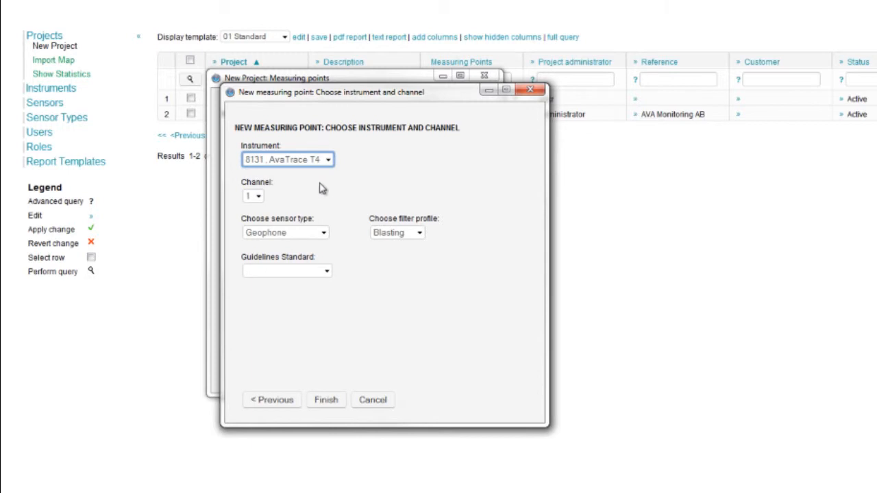
{"action": "left_click", "coordinate": [257, 196]}
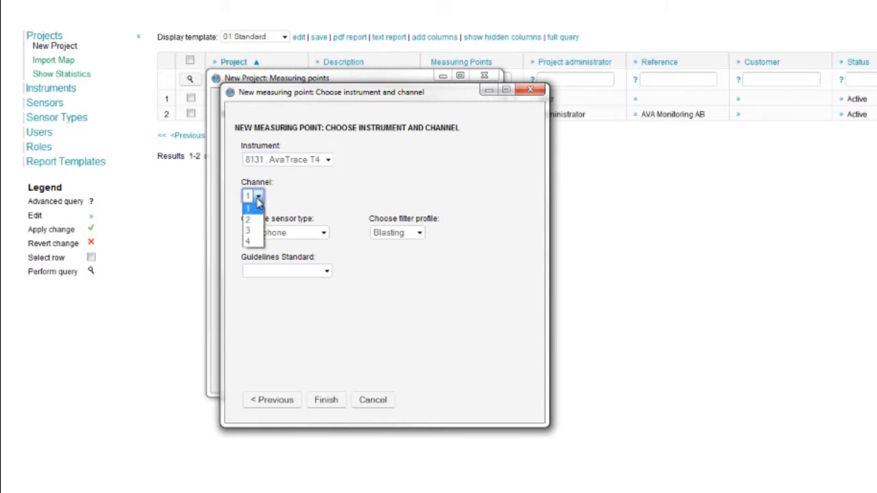
{"action": "left_click", "coordinate": [255, 209]}
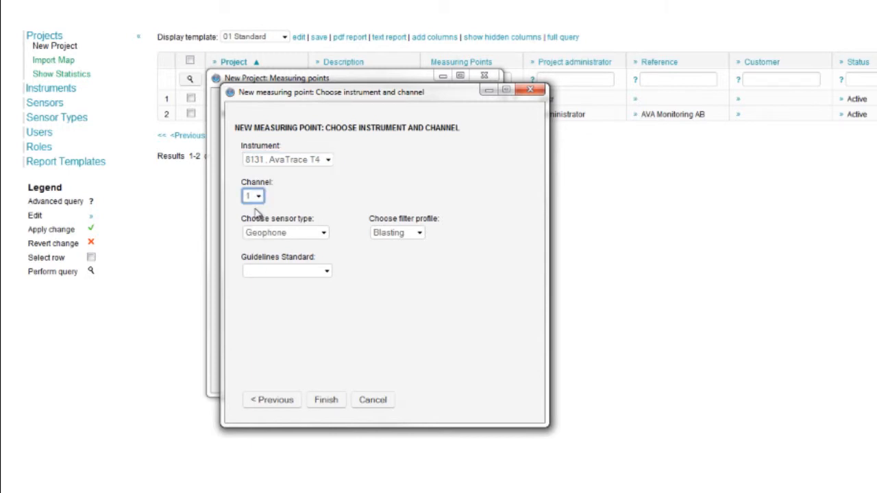
{"action": "left_click", "coordinate": [322, 233]}
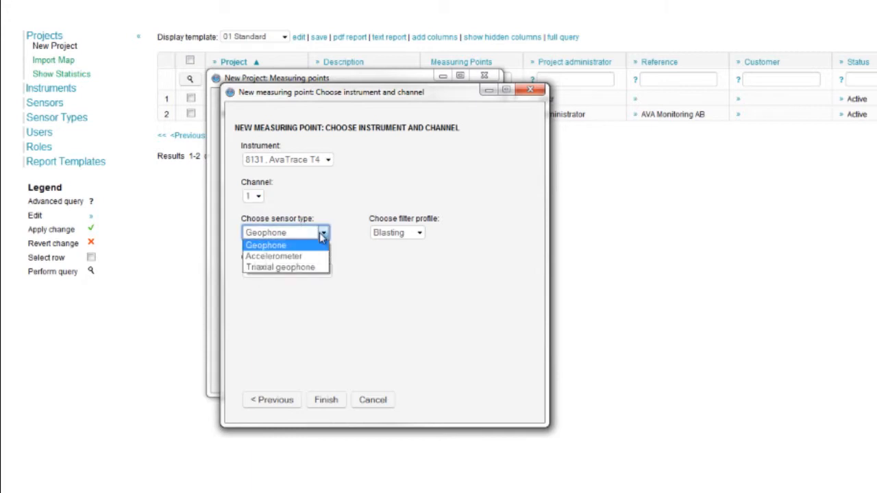
{"action": "left_click", "coordinate": [322, 234]}
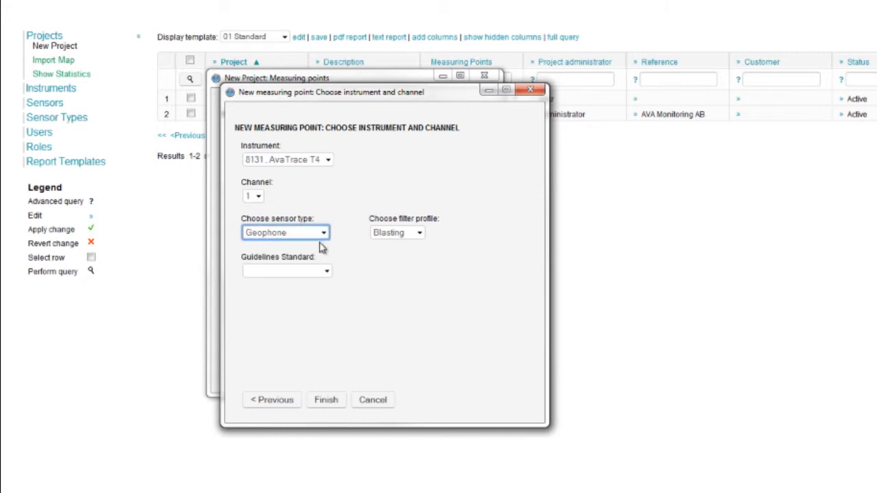
Step: Choose the Blasting filter profile and the OSMRE guidelines standard for MP1, and finish creating the measuring point
{"action": "left_click", "coordinate": [418, 234]}
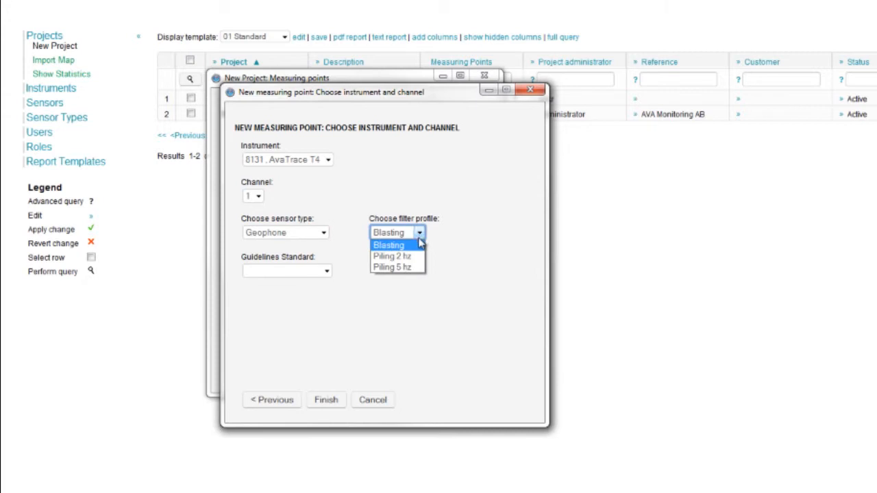
{"action": "left_click", "coordinate": [419, 246]}
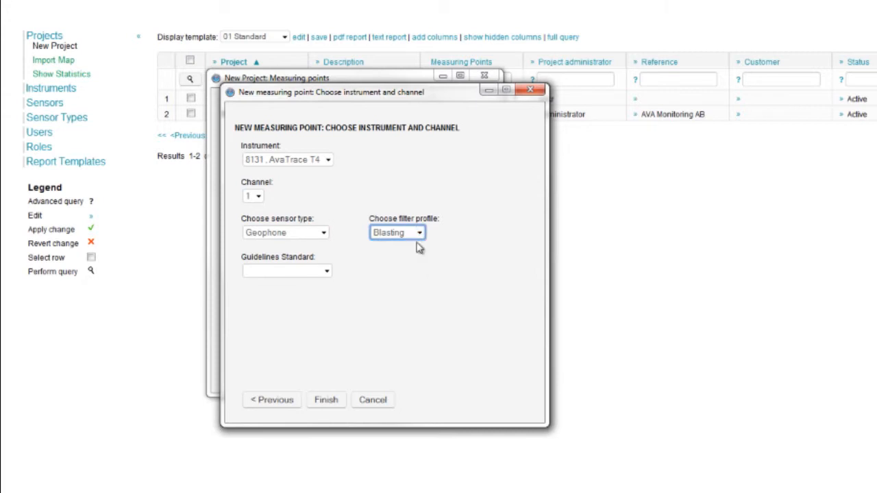
{"action": "left_click", "coordinate": [327, 272]}
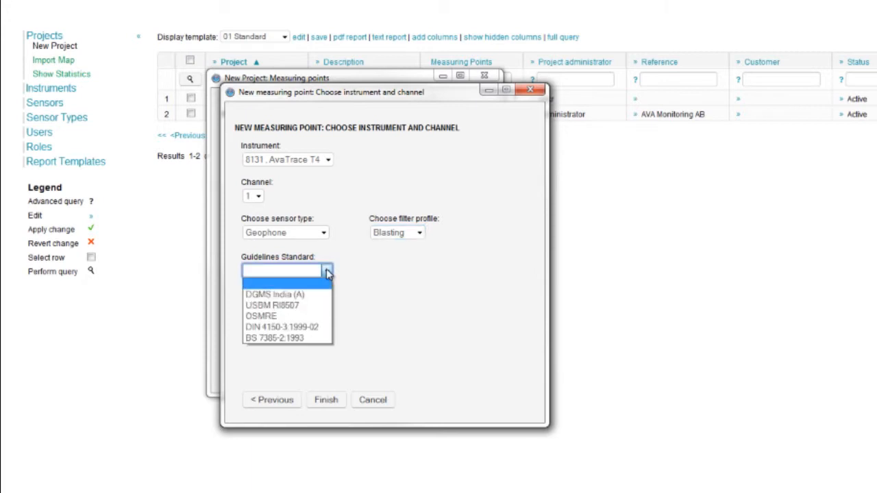
{"action": "left_click", "coordinate": [314, 317]}
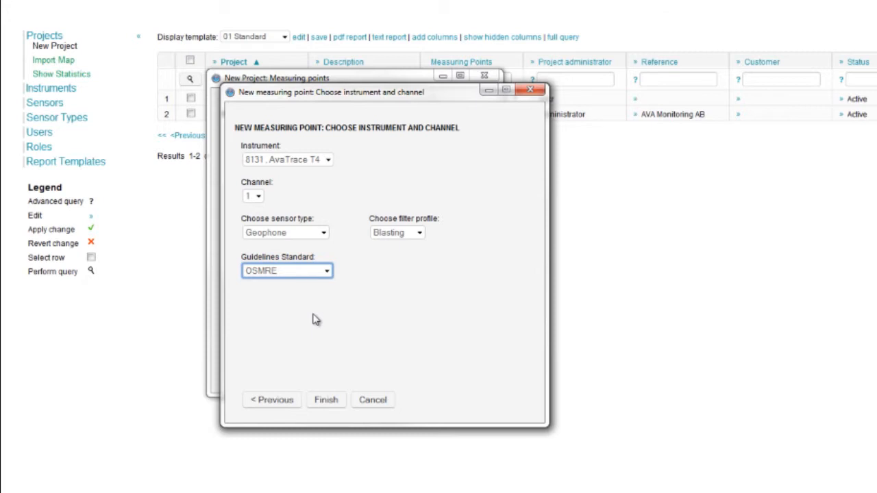
{"action": "left_click", "coordinate": [324, 405]}
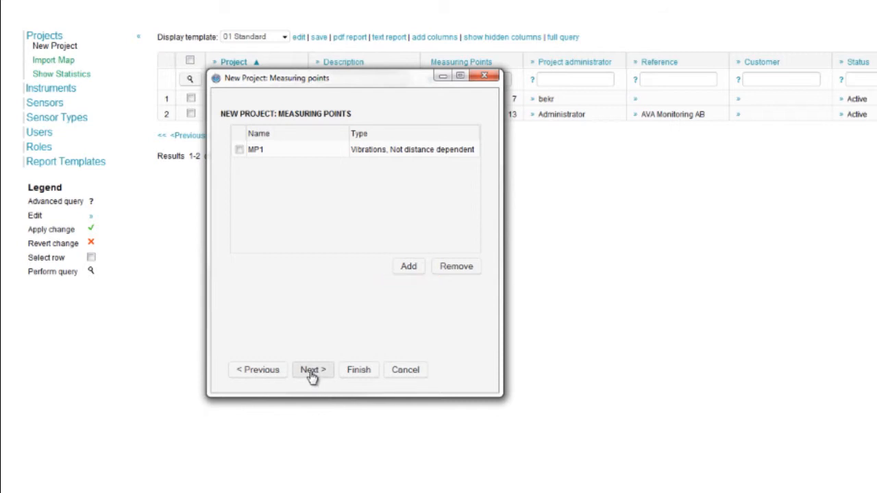
Step: Add the user listed directly below Administrator as a project member with Read permission
{"action": "left_click", "coordinate": [311, 374]}
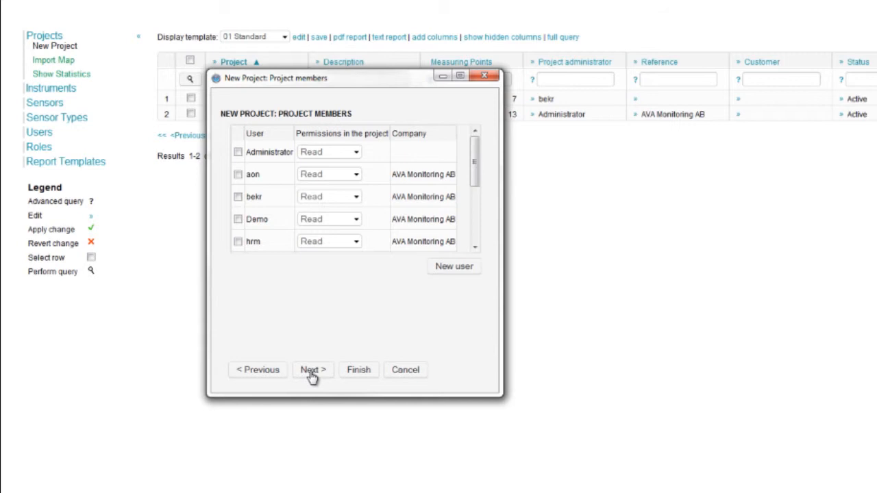
{"action": "left_click", "coordinate": [238, 175]}
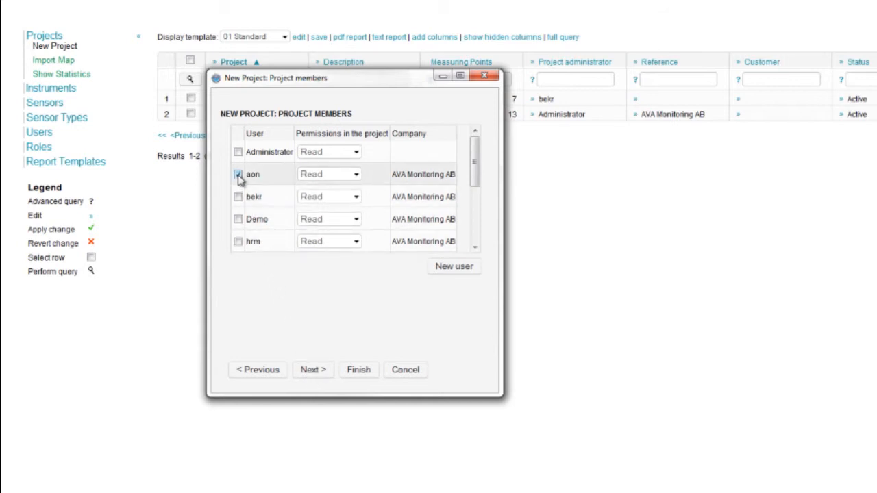
{"action": "left_click", "coordinate": [355, 175]}
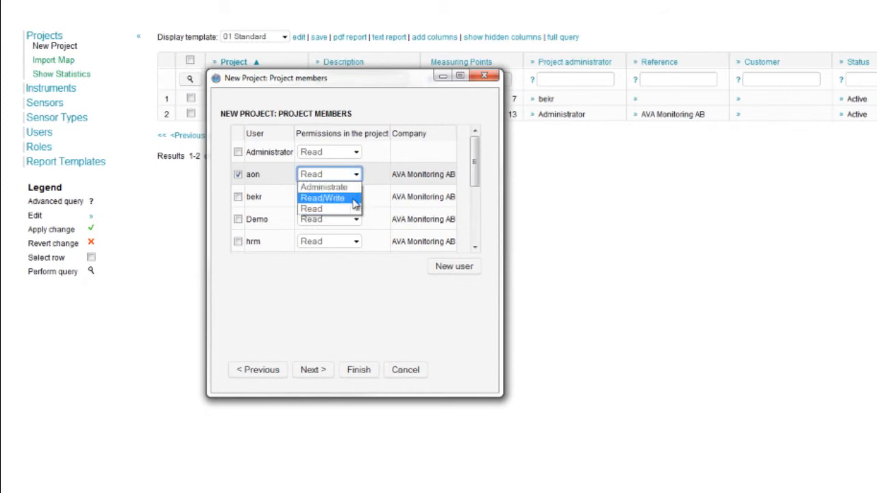
{"action": "left_click", "coordinate": [353, 209]}
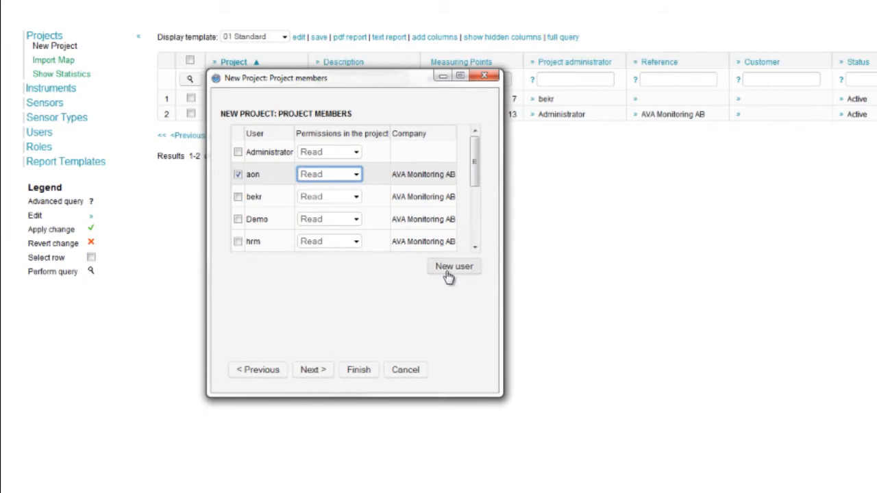
Step: Select the "Instrument errors, Demo Project" alarm group and finish creating the project
{"action": "left_click", "coordinate": [311, 370]}
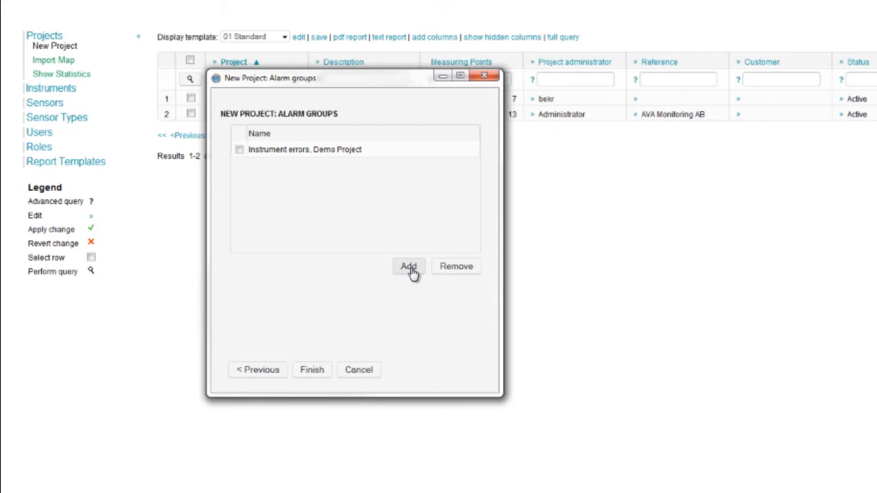
{"action": "left_click", "coordinate": [239, 150]}
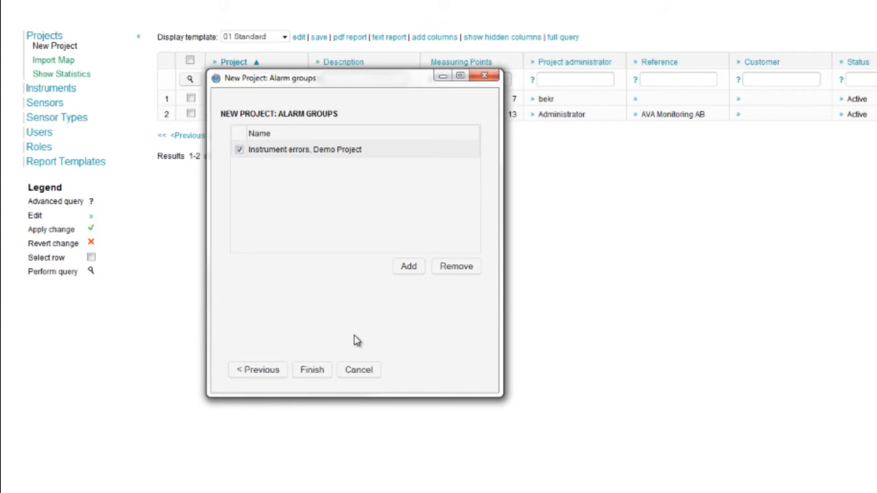
{"action": "left_click", "coordinate": [312, 369]}
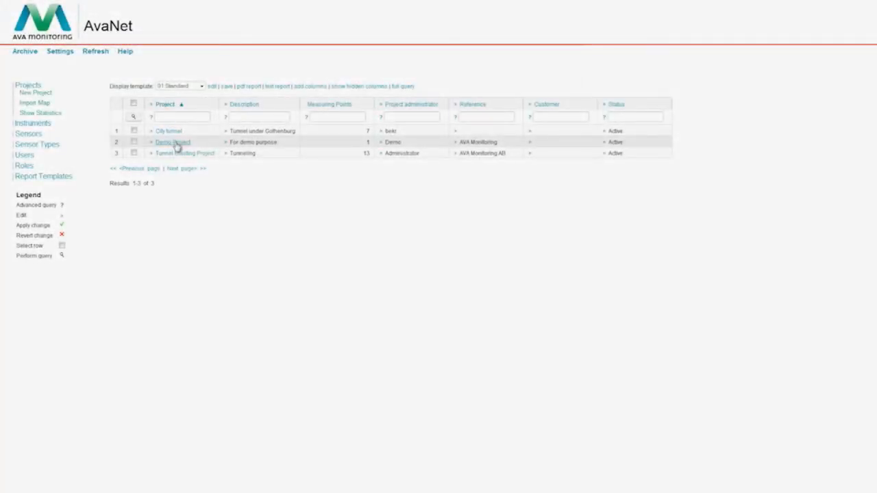
Step: Open instrument 8131 from Demo Project's MP1 measuring point and examine its Acquisition and Channel 1 (Vibration) settings
{"action": "left_click", "coordinate": [174, 142]}
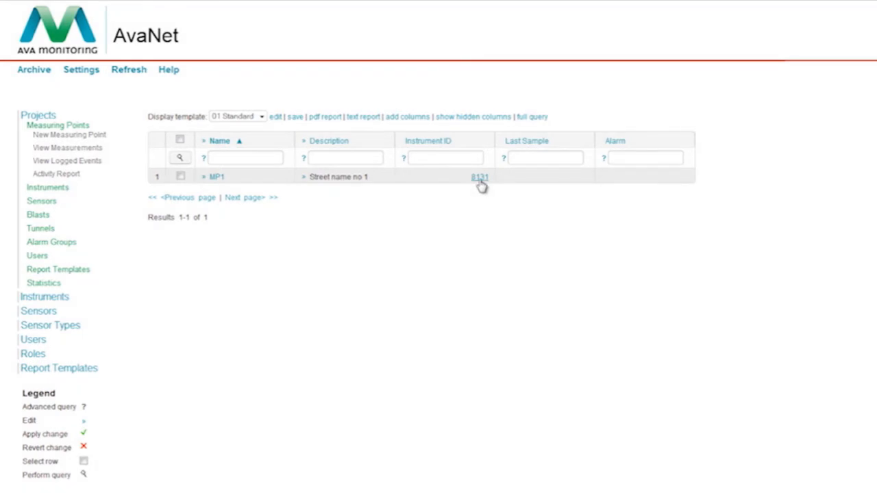
{"action": "left_click", "coordinate": [480, 179]}
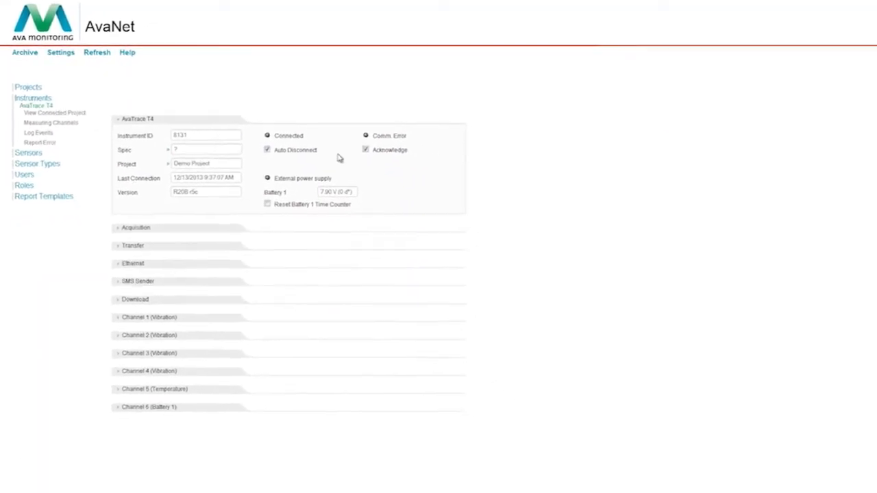
{"action": "left_click", "coordinate": [116, 226]}
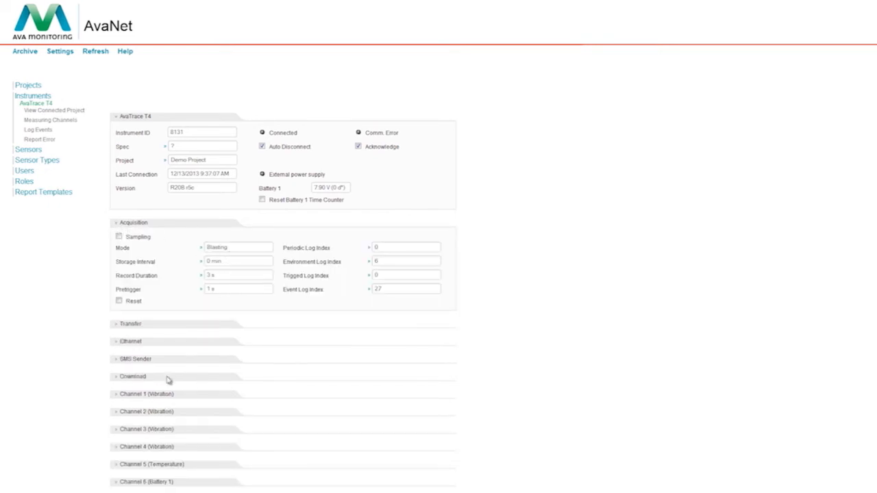
{"action": "left_click", "coordinate": [117, 397]}
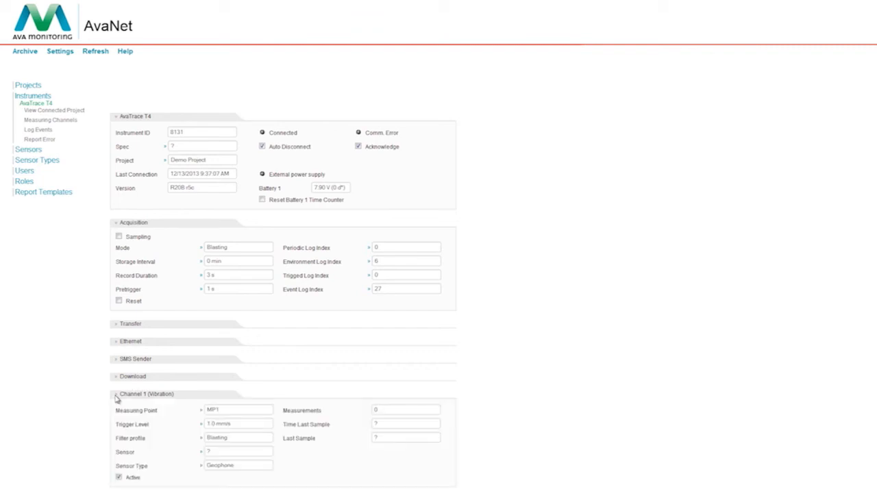